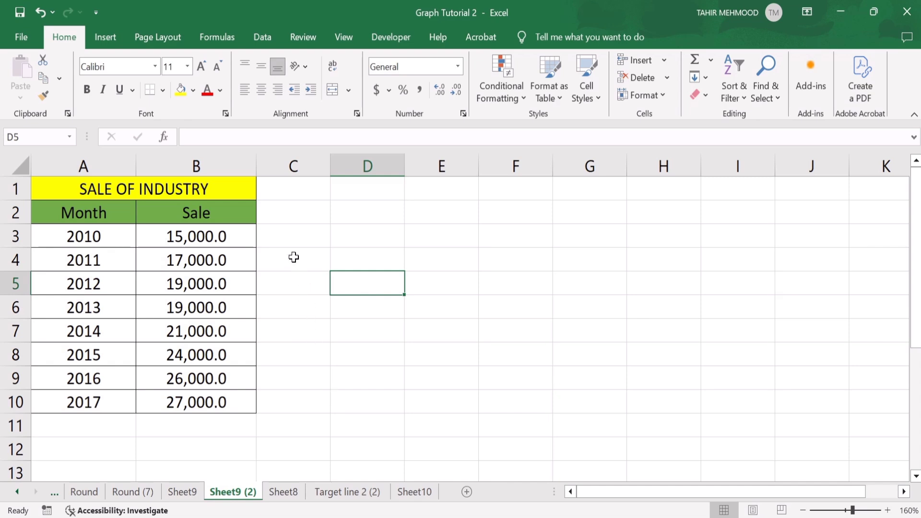
# Step: Format cell B3 as Currency with the $ symbol, so 2010 shows $15,000.0
pyautogui.click(244, 236)
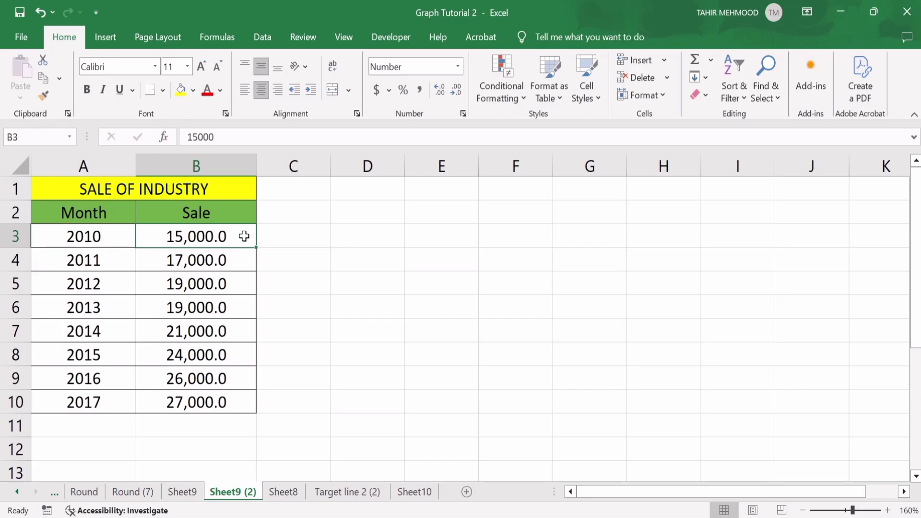
pyautogui.press('Down')
pyautogui.press('Right')
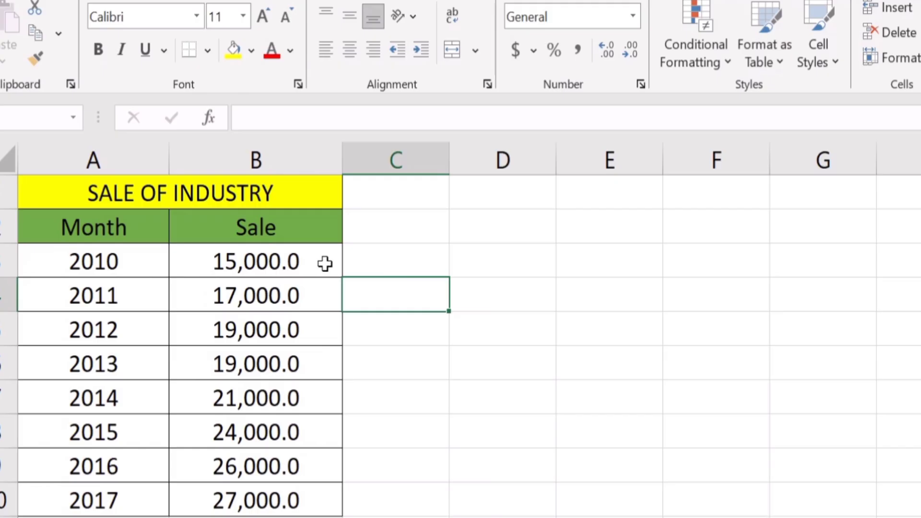
pyautogui.click(321, 254)
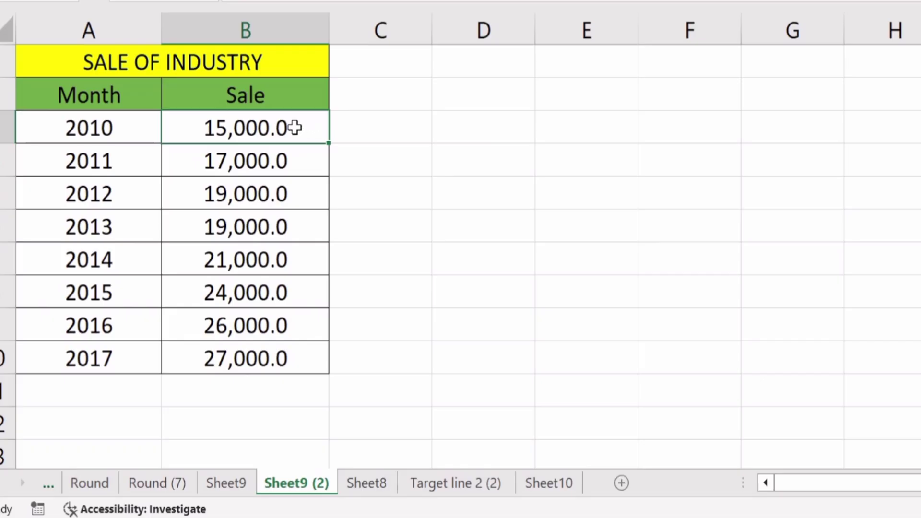
pyautogui.rightClick(295, 130)
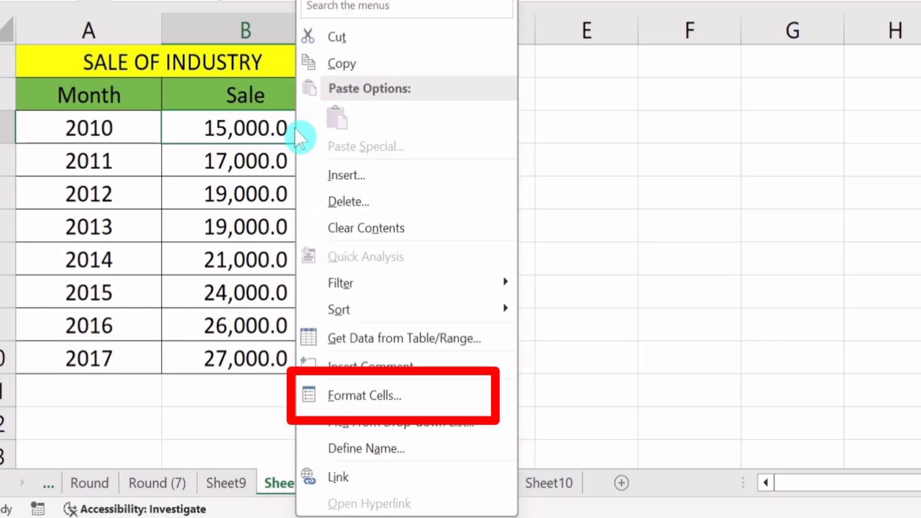
pyautogui.click(364, 396)
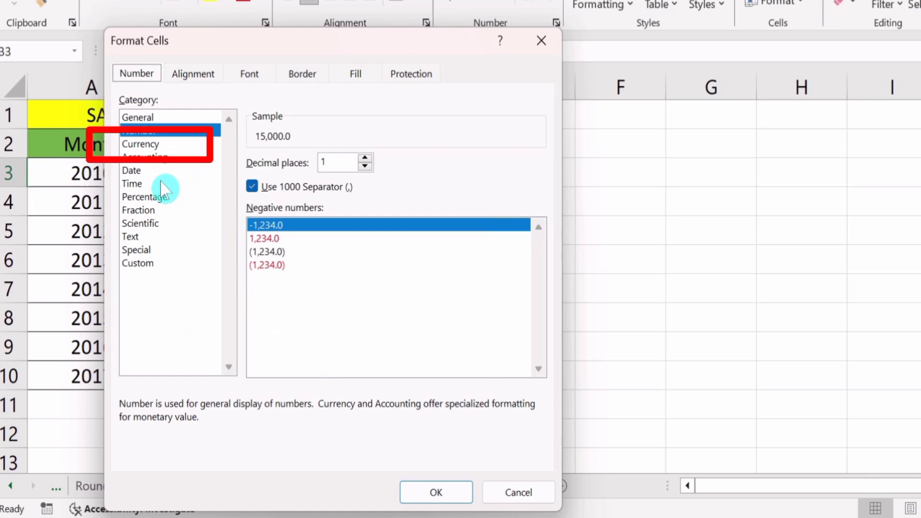
pyautogui.click(152, 145)
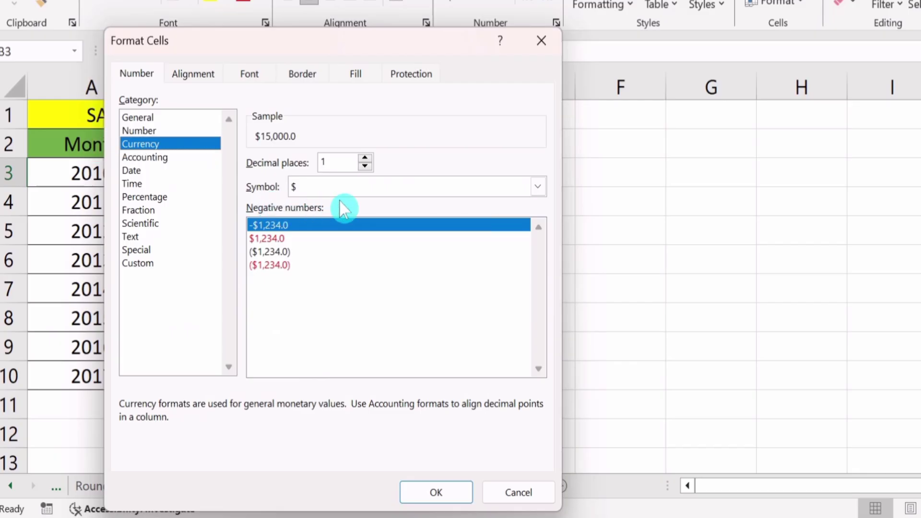
pyautogui.click(539, 191)
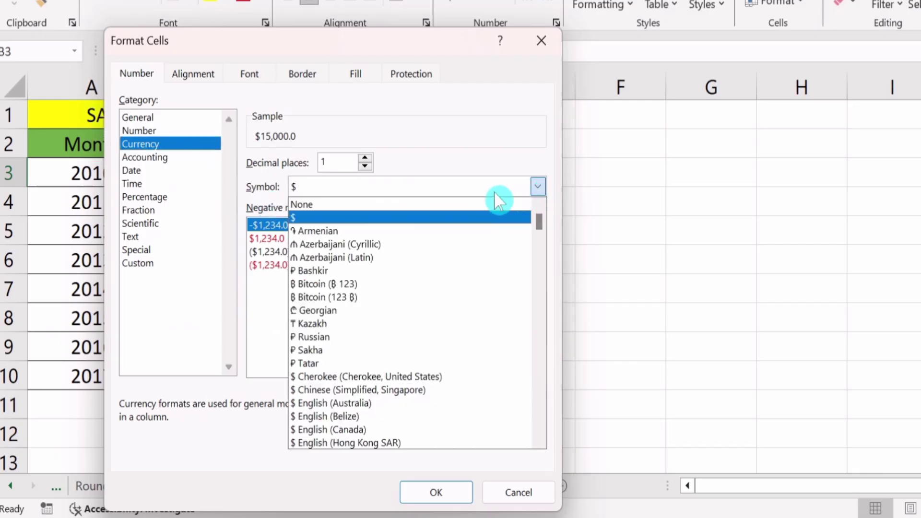
pyautogui.click(382, 221)
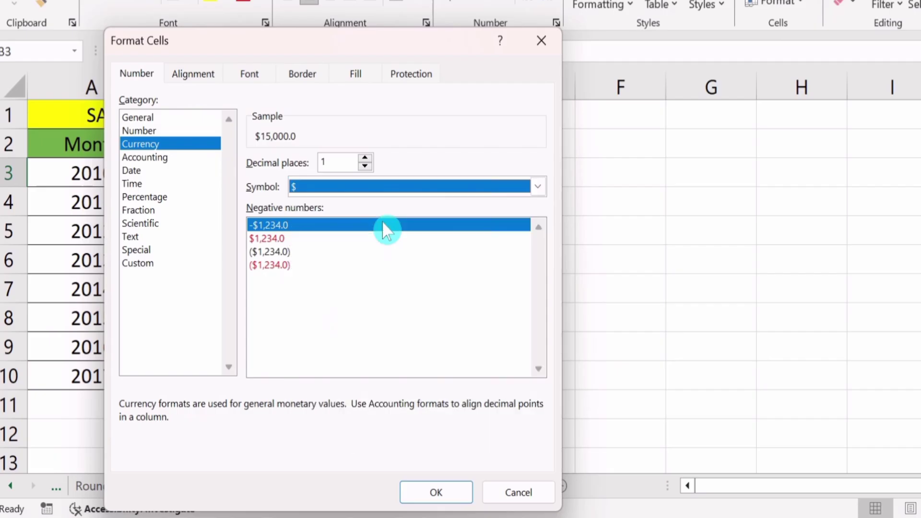
pyautogui.click(415, 491)
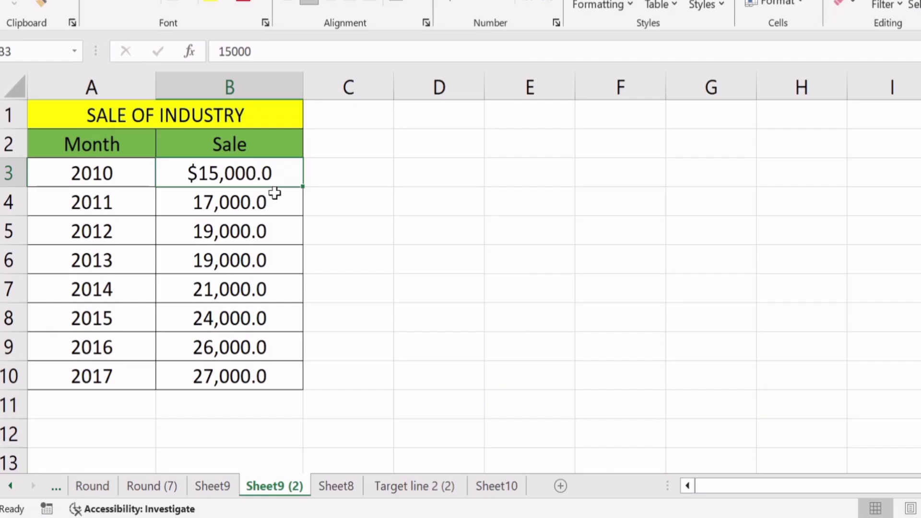
pyautogui.click(367, 225)
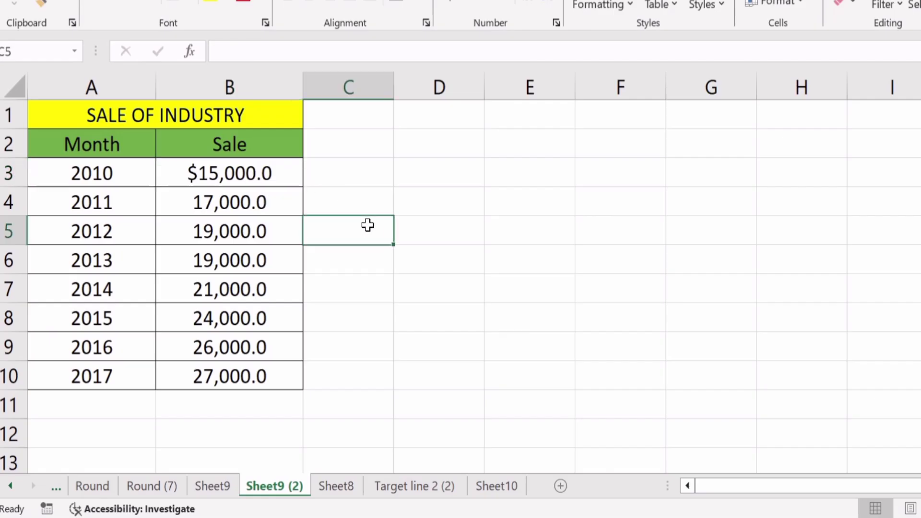
# Step: Select the sale values B3:B10 and open Format Cells for them
pyautogui.click(253, 175)
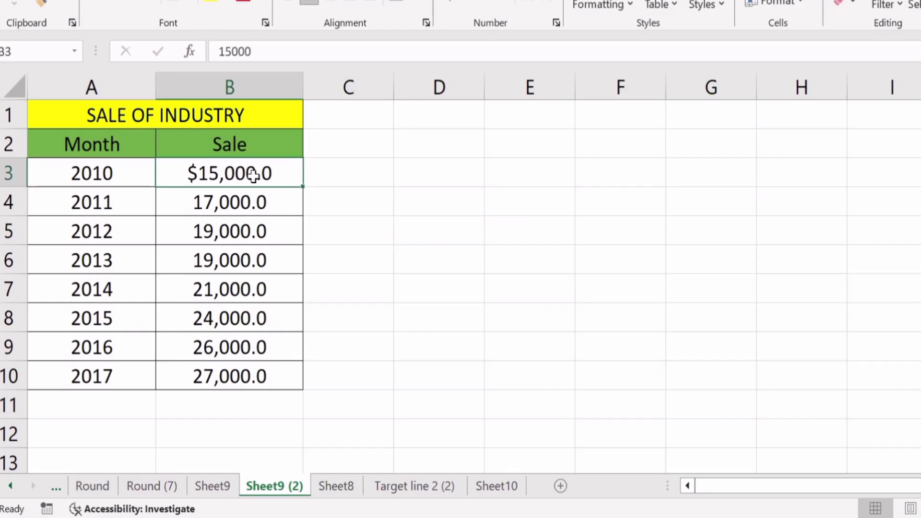
pyautogui.moveTo(253, 177); pyautogui.dragTo(249, 367)
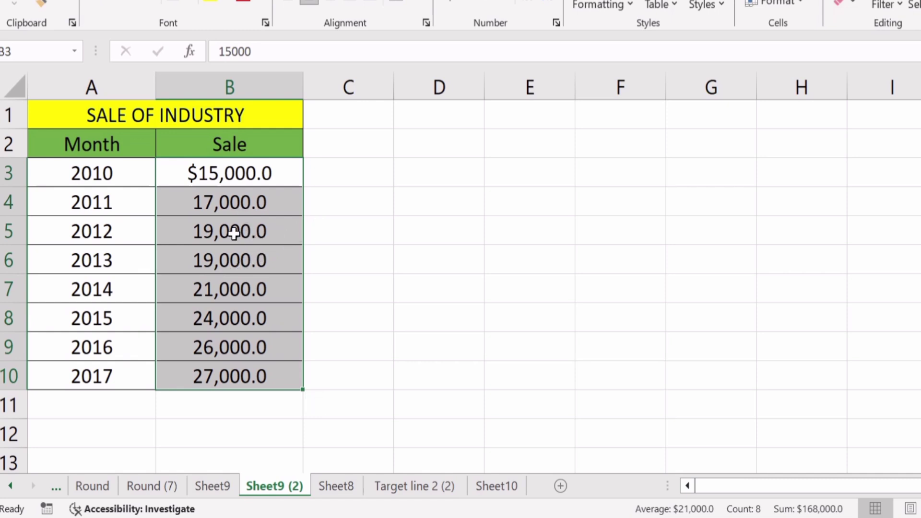
pyautogui.rightClick(235, 235)
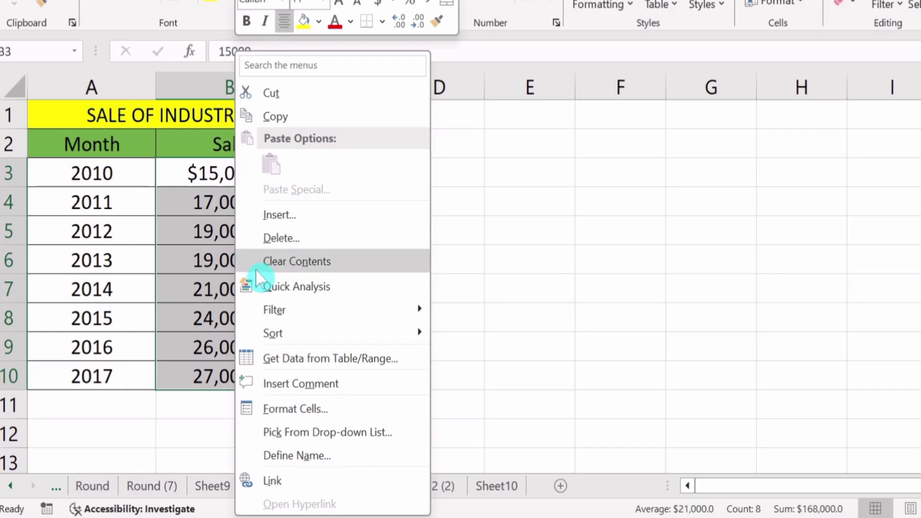
pyautogui.click(295, 410)
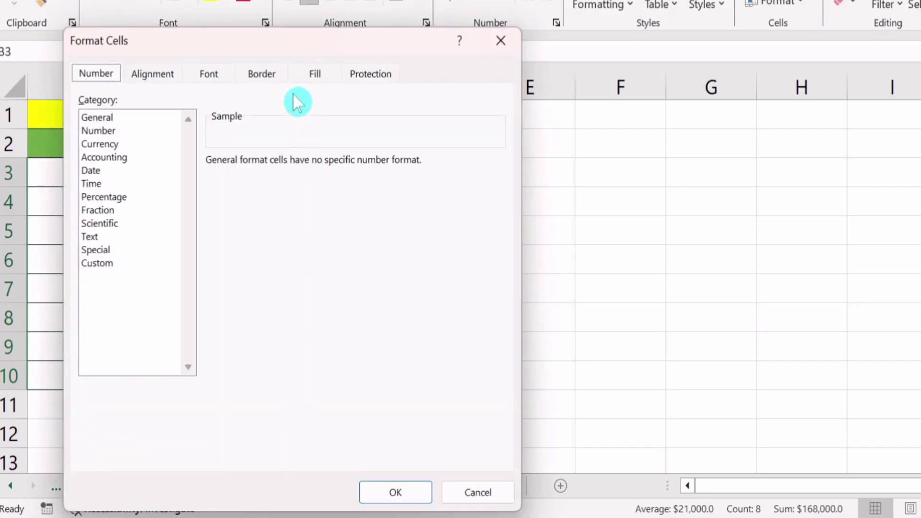
pyautogui.moveTo(290, 44); pyautogui.dragTo(324, 6)
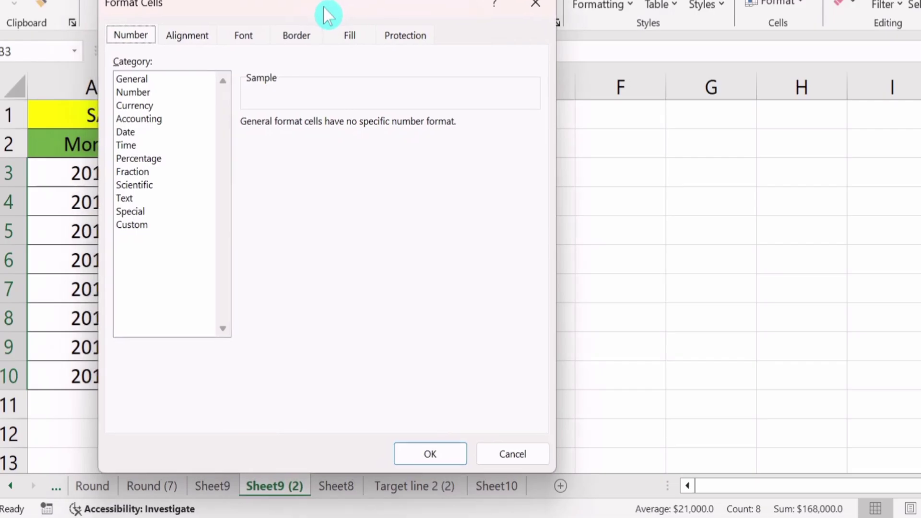
# Step: Apply Currency with 0 decimal places and the $ symbol to the range
pyautogui.click(146, 105)
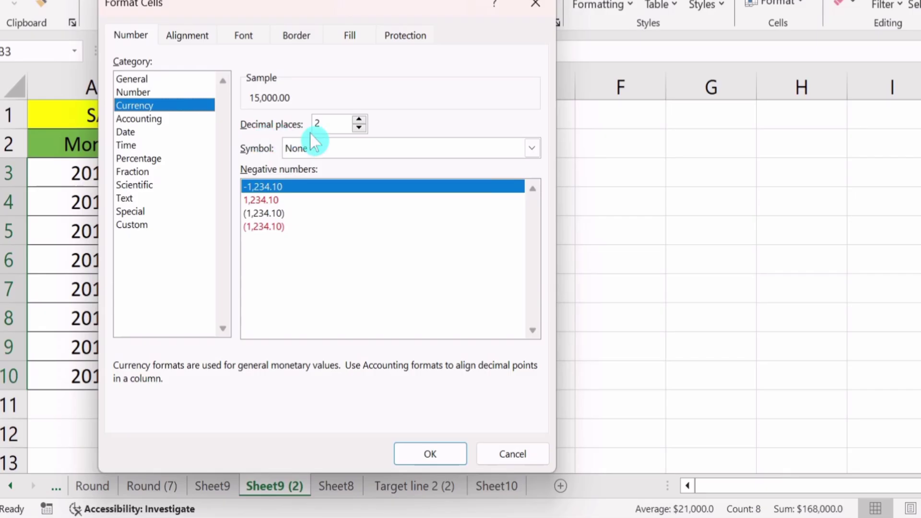
pyautogui.click(359, 119)
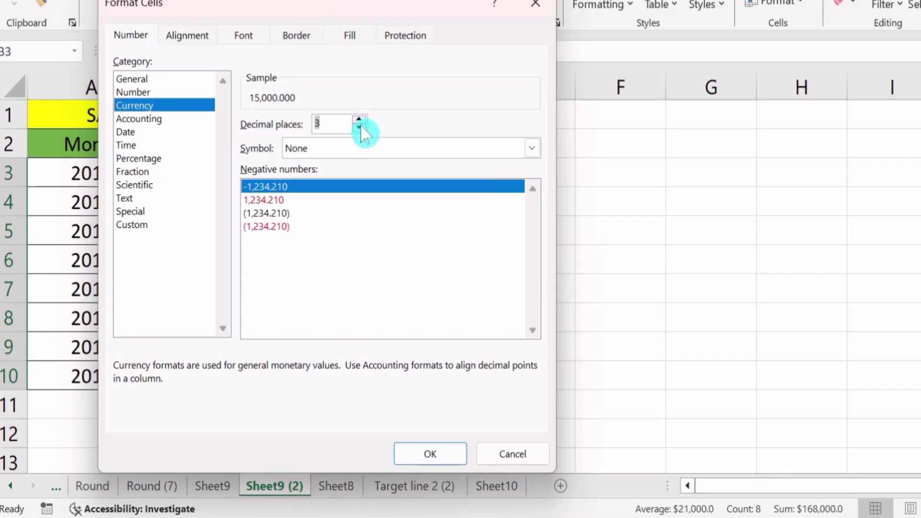
pyautogui.click(361, 128)
pyautogui.click(361, 129)
pyautogui.click(360, 128)
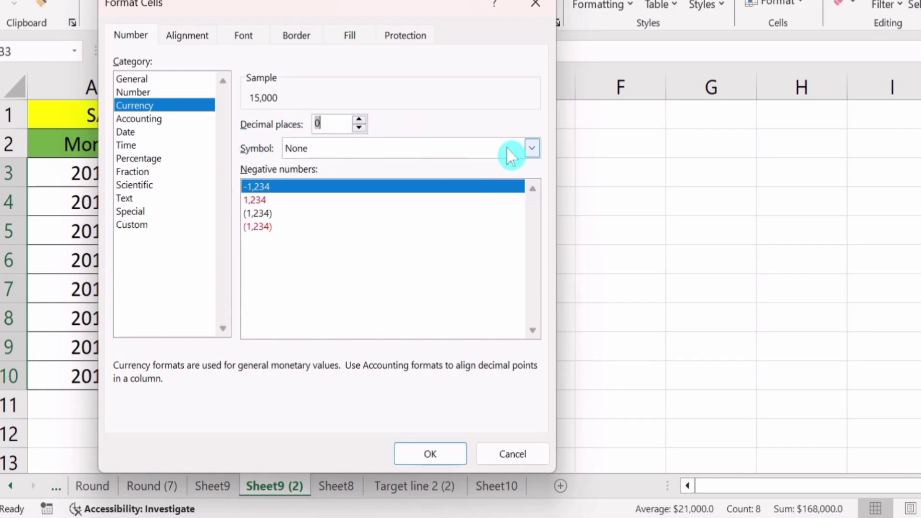
pyautogui.click(532, 150)
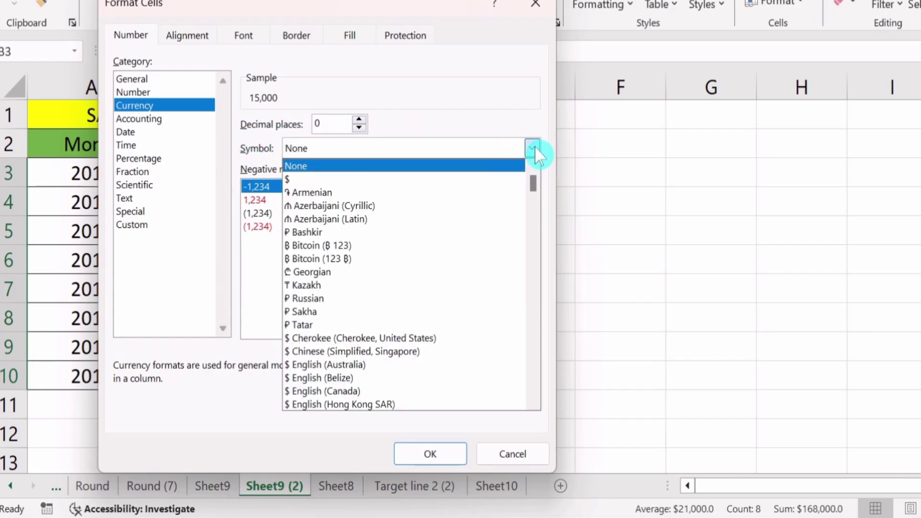
pyautogui.click(443, 179)
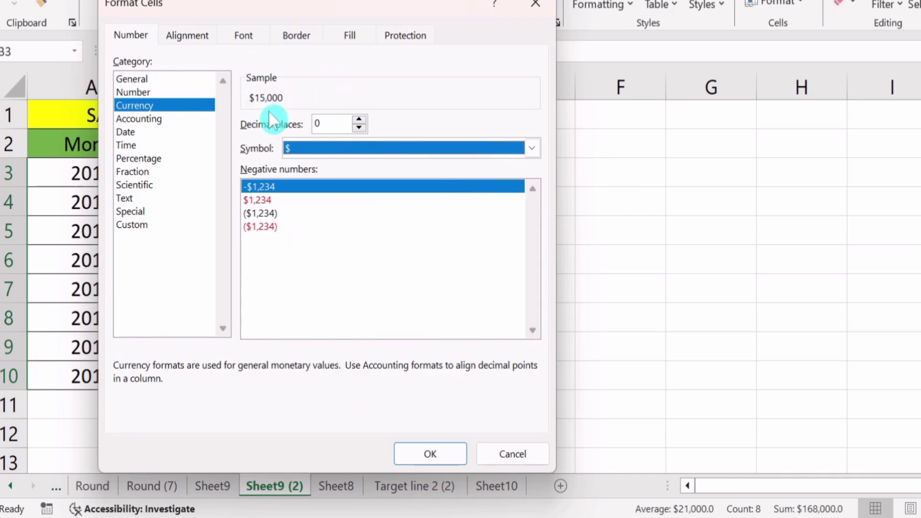
pyautogui.click(425, 450)
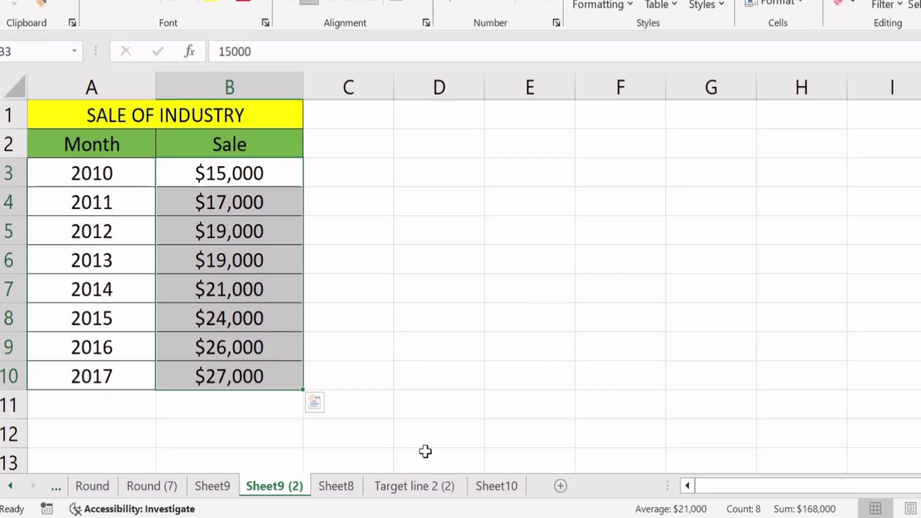
# Step: Change B3:B10 to Currency with the € Euro (€ 123) symbol, showing € 15,000 to € 27,000
pyautogui.click(373, 206)
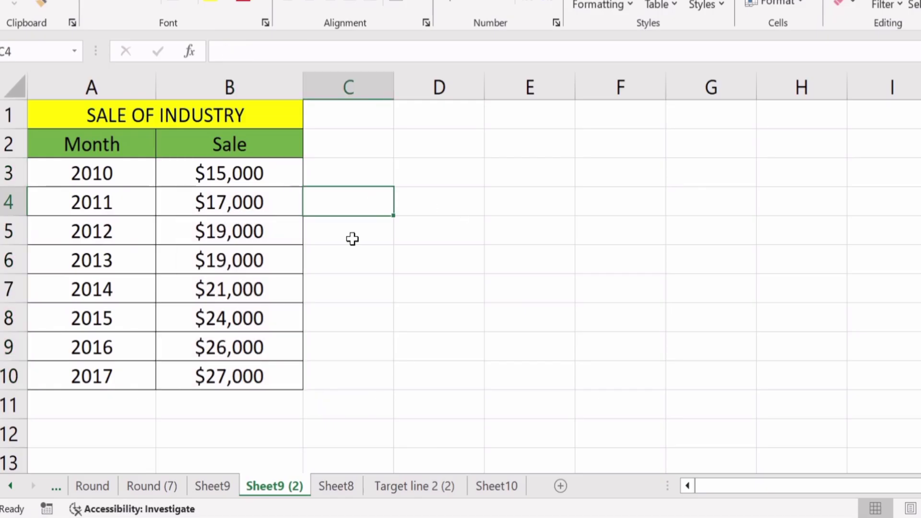
pyautogui.click(278, 376)
pyautogui.moveTo(278, 376); pyautogui.dragTo(273, 181)
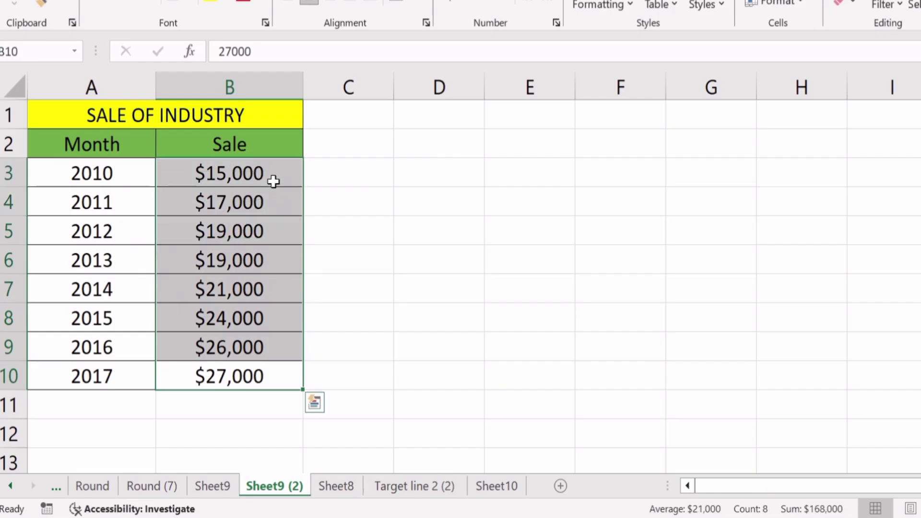
pyautogui.rightClick(253, 205)
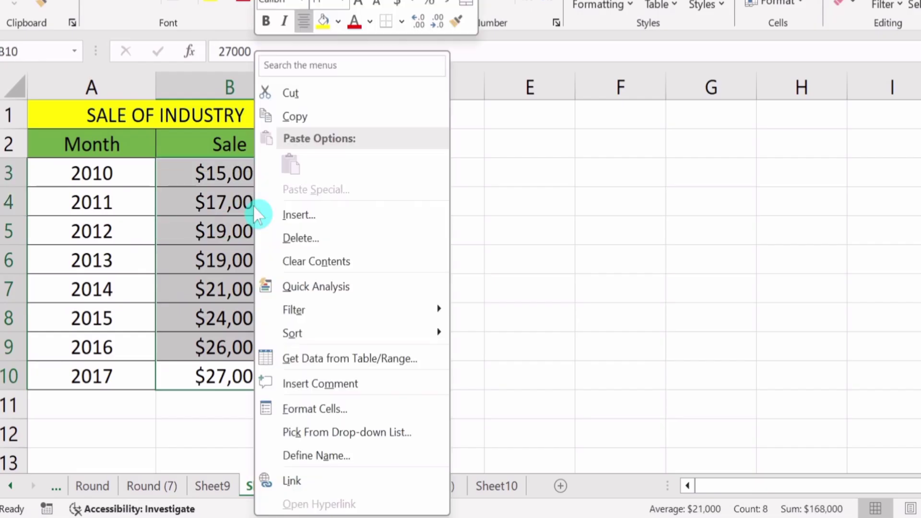
pyautogui.click(322, 409)
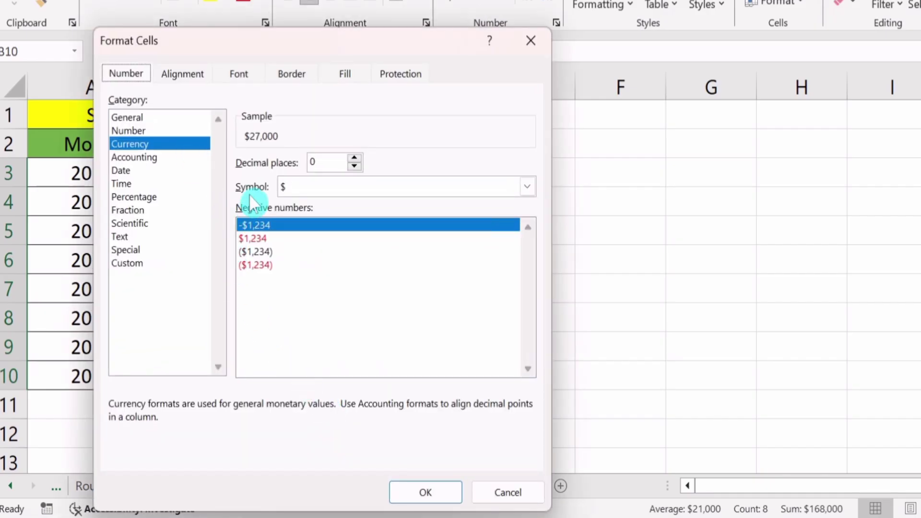
pyautogui.click(528, 187)
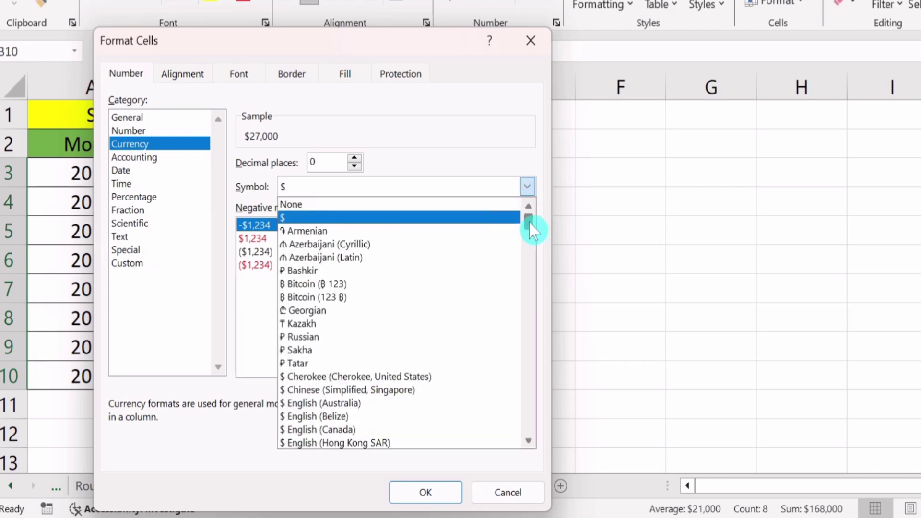
pyautogui.moveTo(528, 221); pyautogui.dragTo(533, 251)
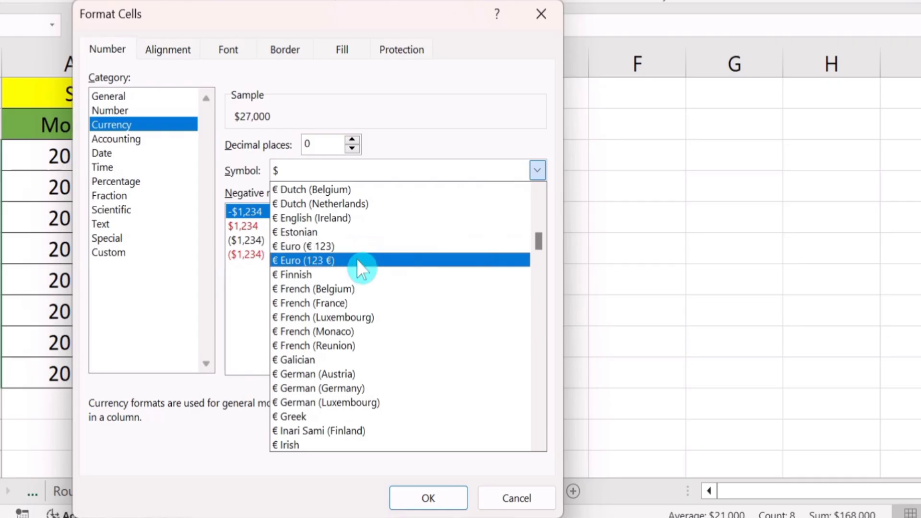
pyautogui.click(341, 241)
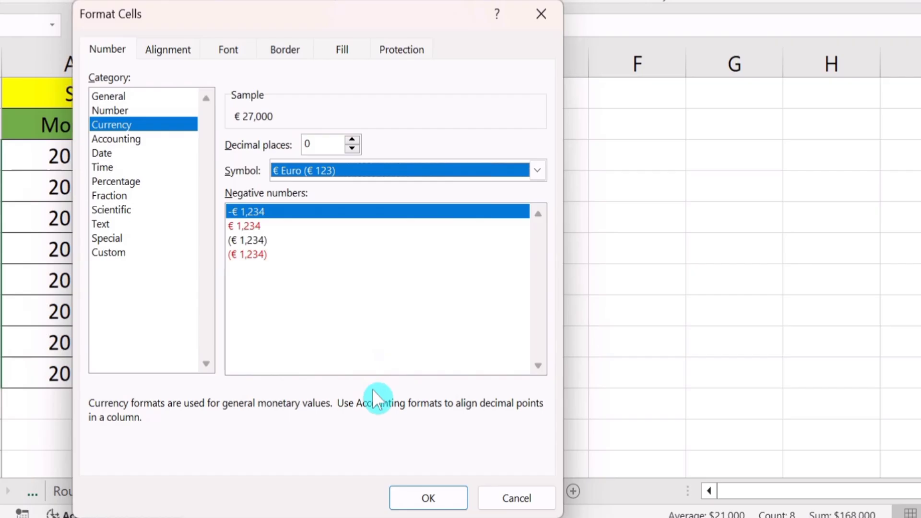
pyautogui.click(421, 497)
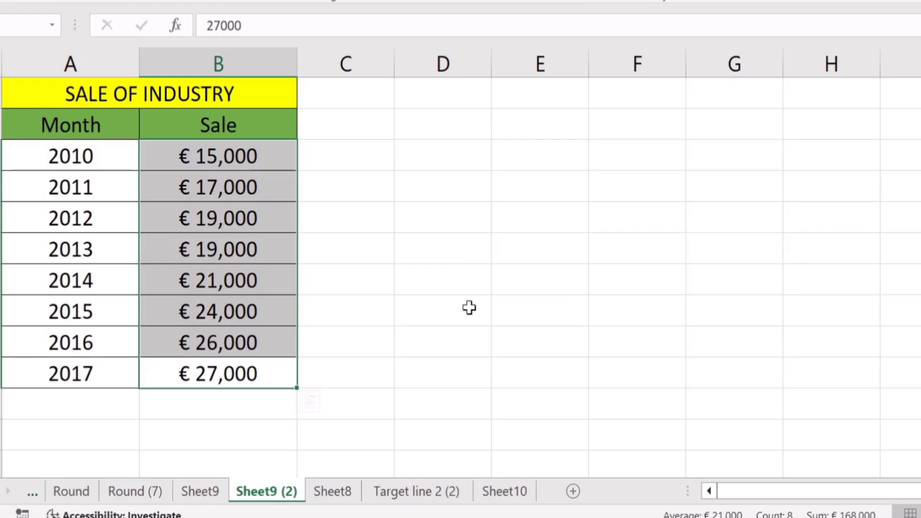
# Step: Give B3:B10 the Number format with 0 decimals and Use 1000 Separator checked
pyautogui.click(404, 329)
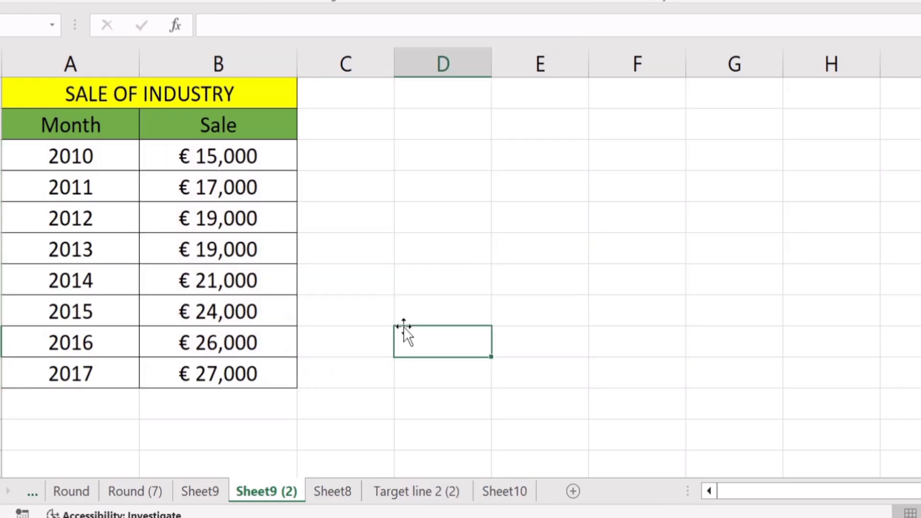
pyautogui.click(269, 377)
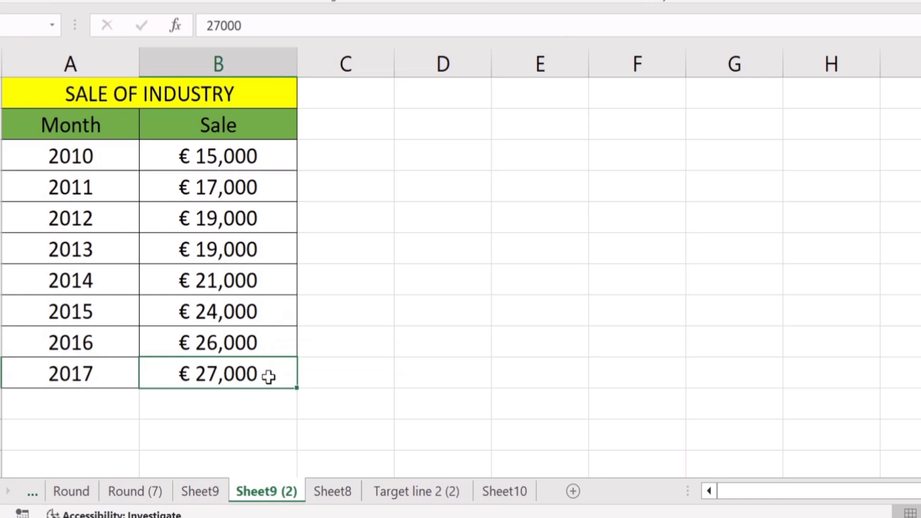
pyautogui.moveTo(268, 376); pyautogui.dragTo(268, 161)
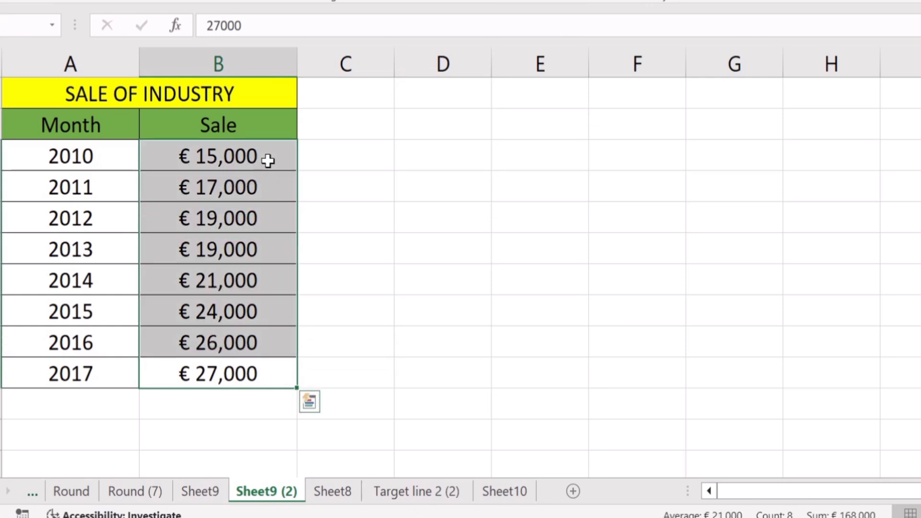
pyautogui.rightClick(225, 192)
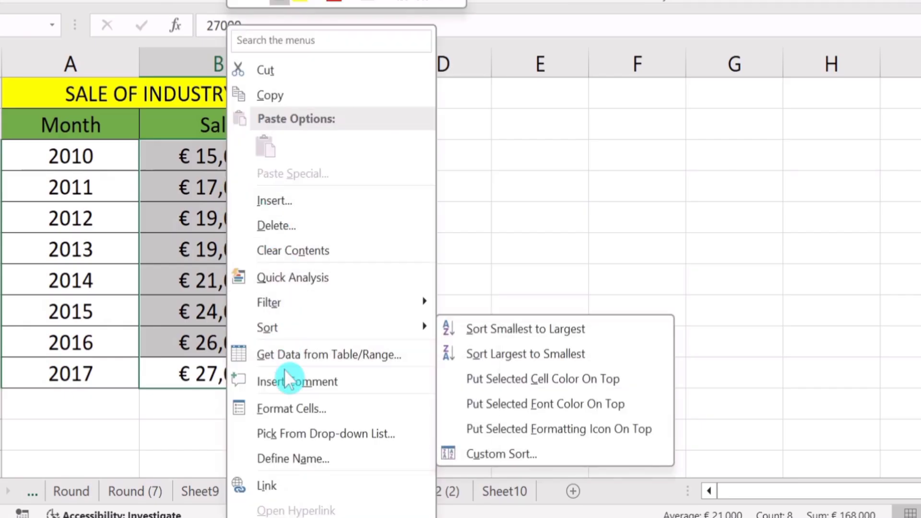
pyautogui.click(306, 406)
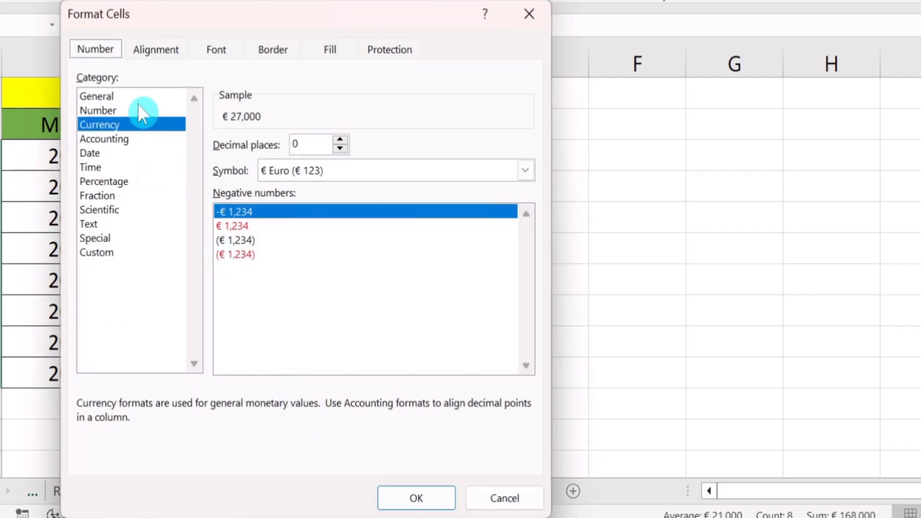
pyautogui.click(118, 109)
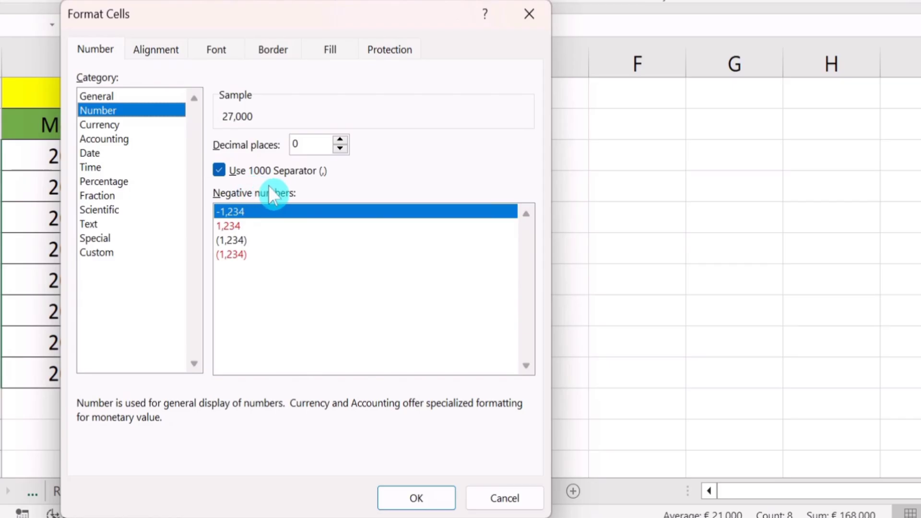
pyautogui.click(221, 170)
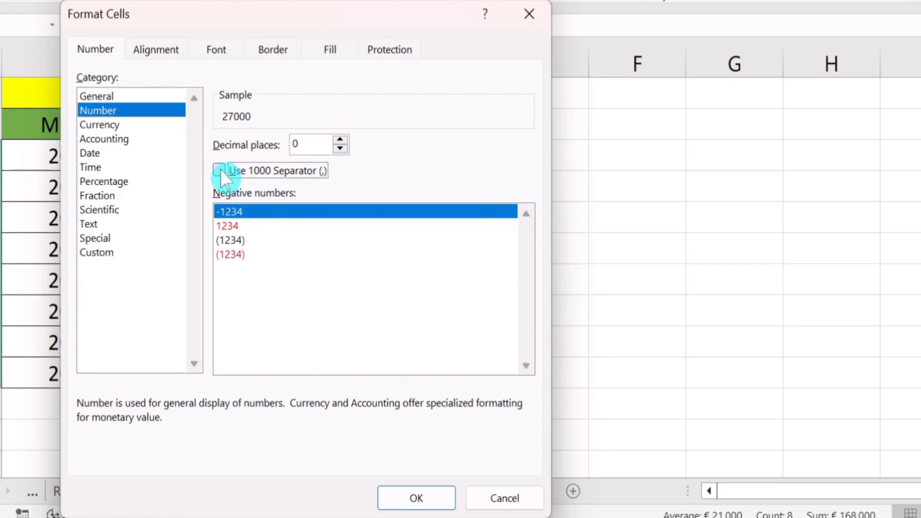
pyautogui.click(220, 169)
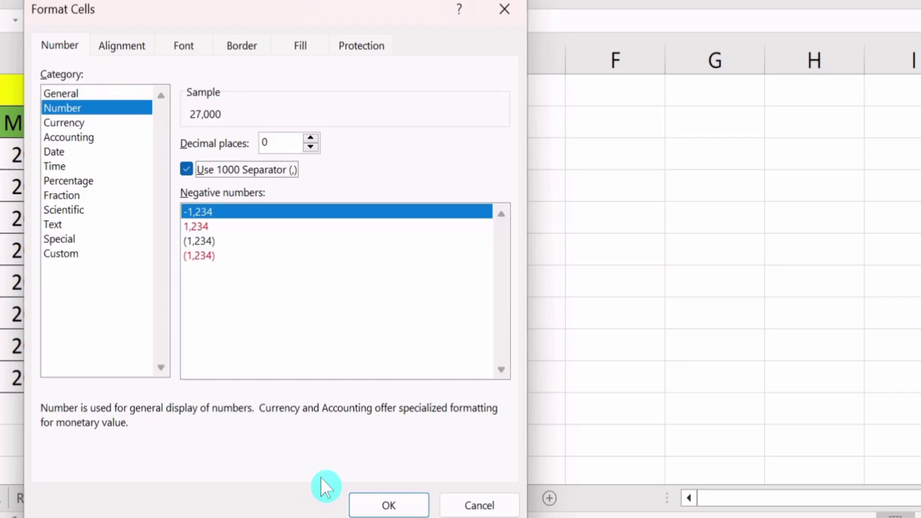
pyautogui.click(379, 505)
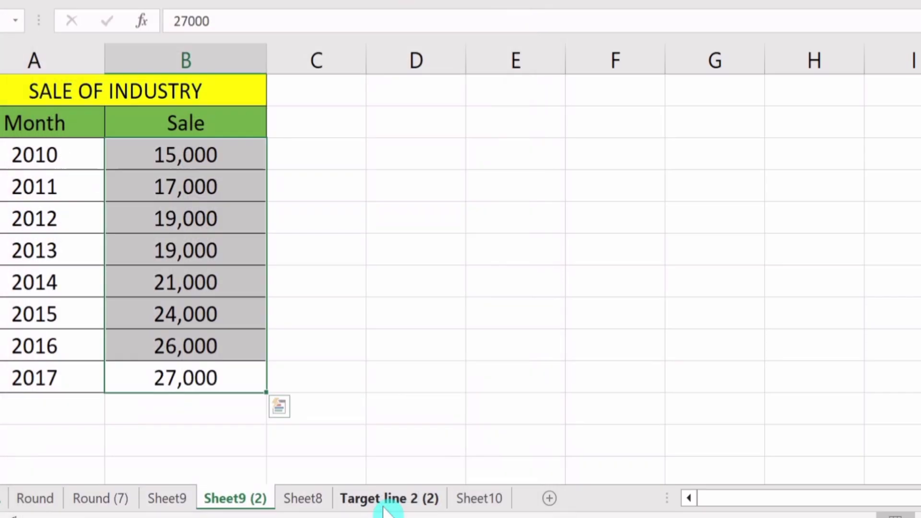